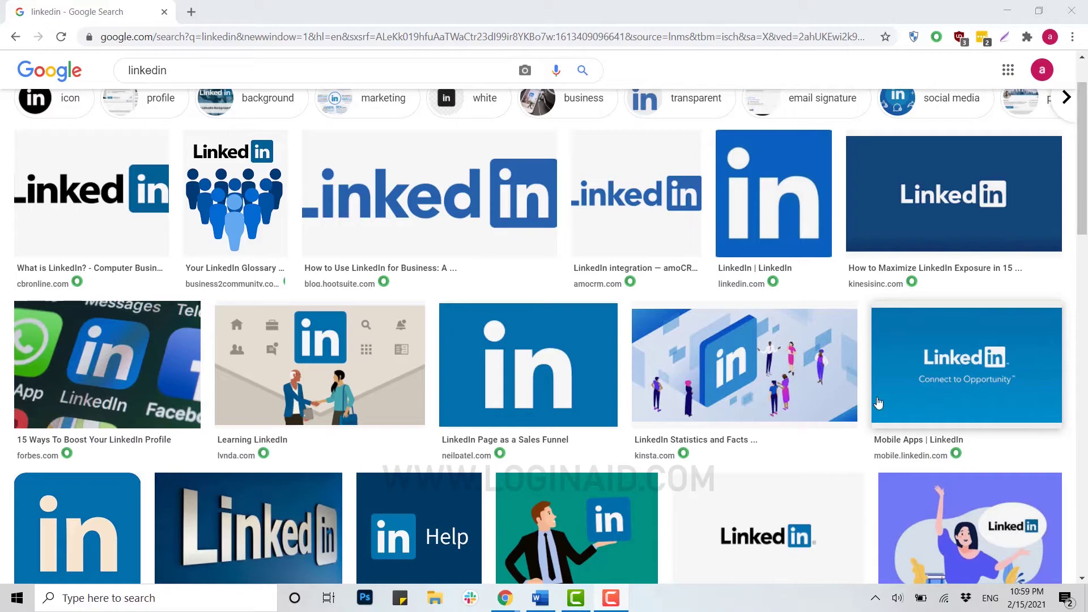
- Minimize the Chrome window with the 'linkedin' image results to reveal the desktop
left_click(1072, 10)
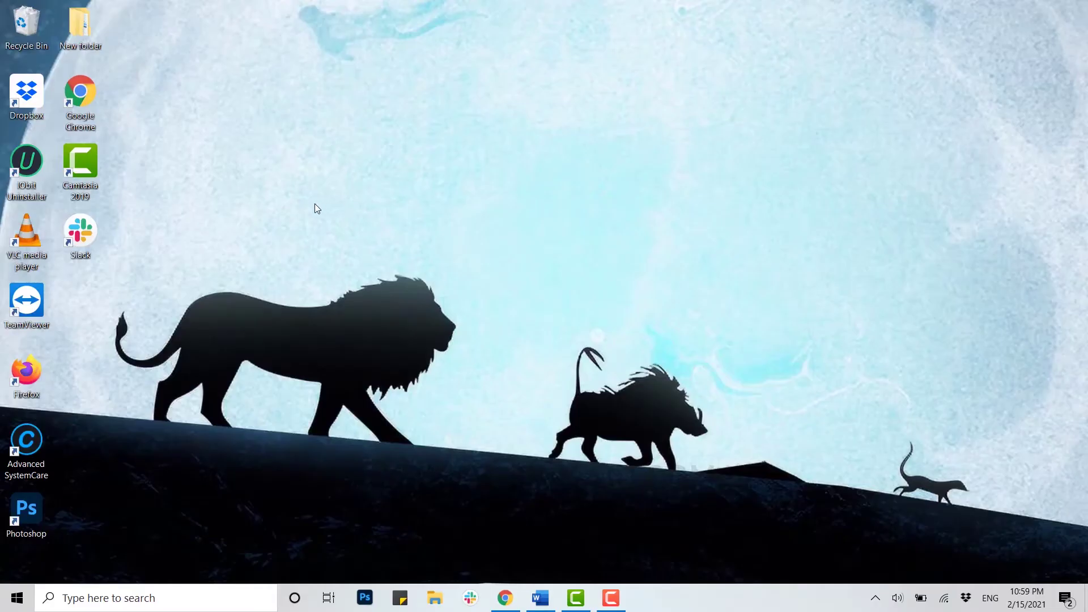
- Launch Chrome maximized and load linkedin.com in a new incognito window
left_click(72, 102)
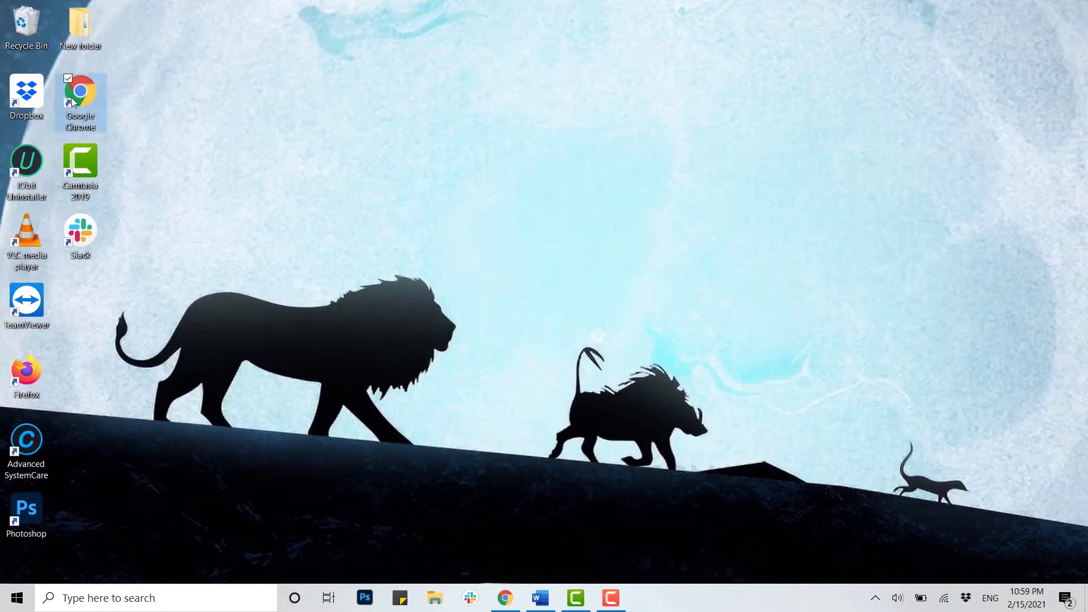
double_click(72, 102)
double_click(820, 30)
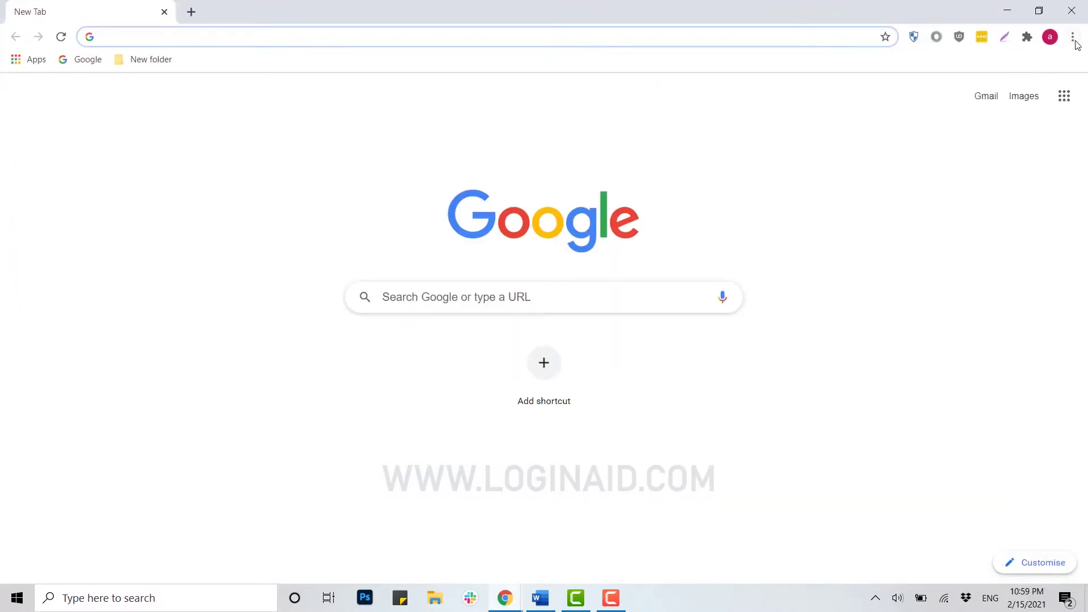
left_click(1072, 37)
left_click(963, 97)
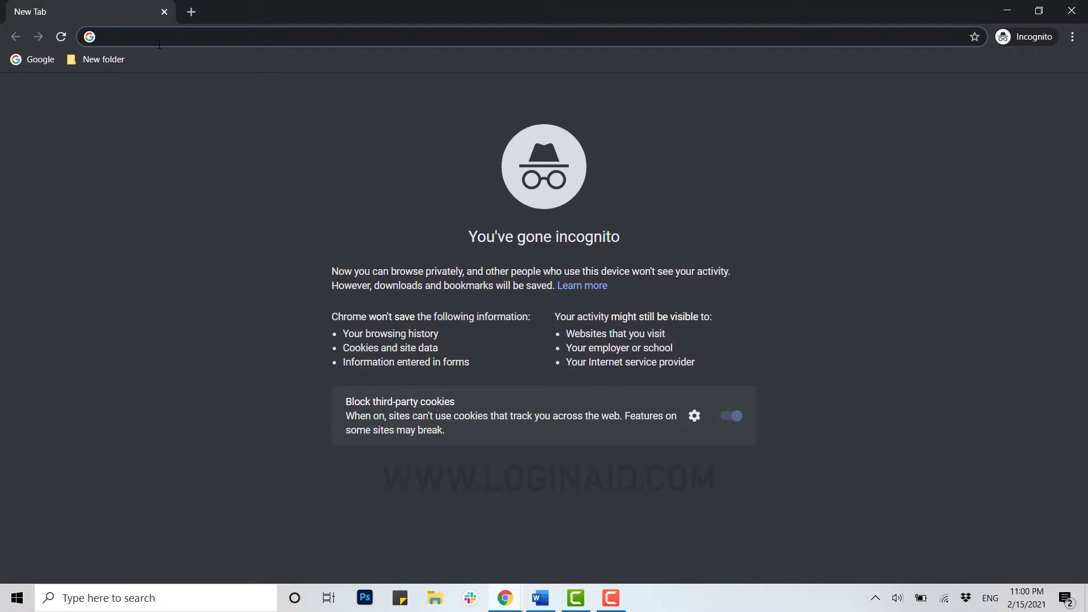
type("linkedin")
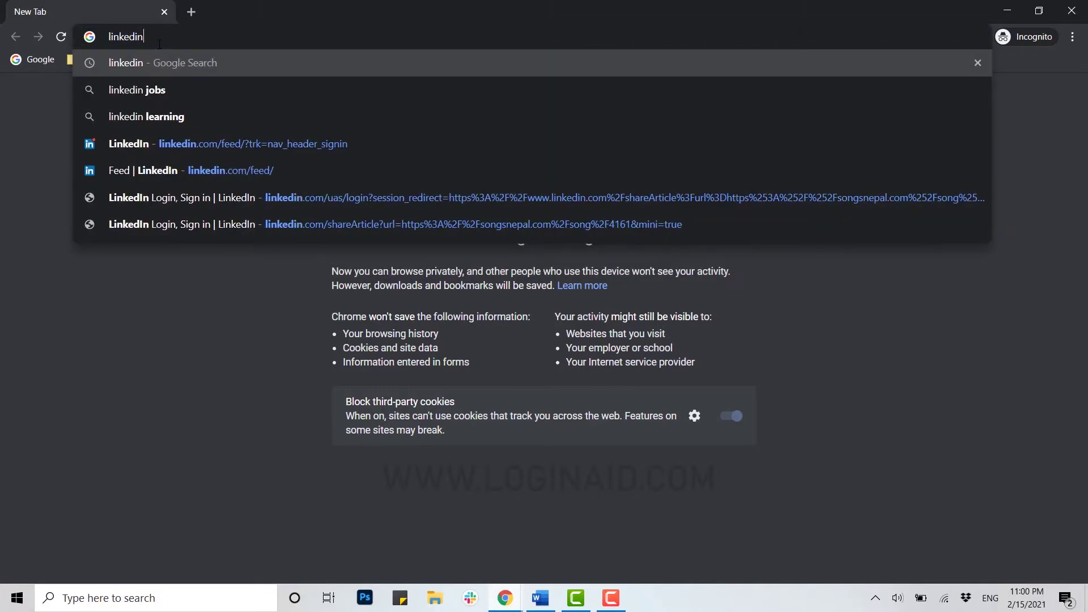
type(".com")
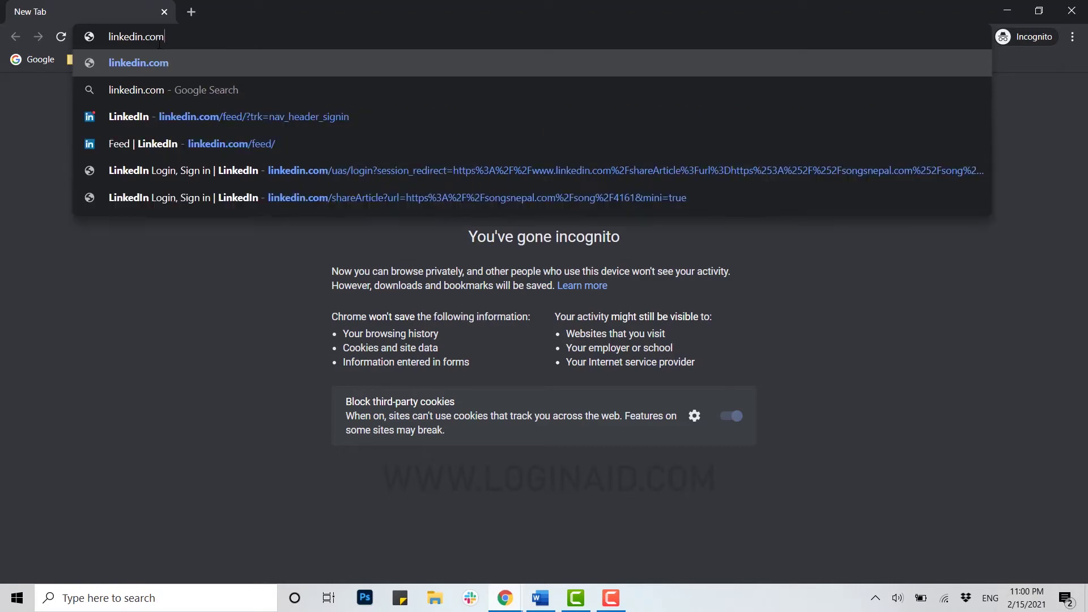
key("Return")
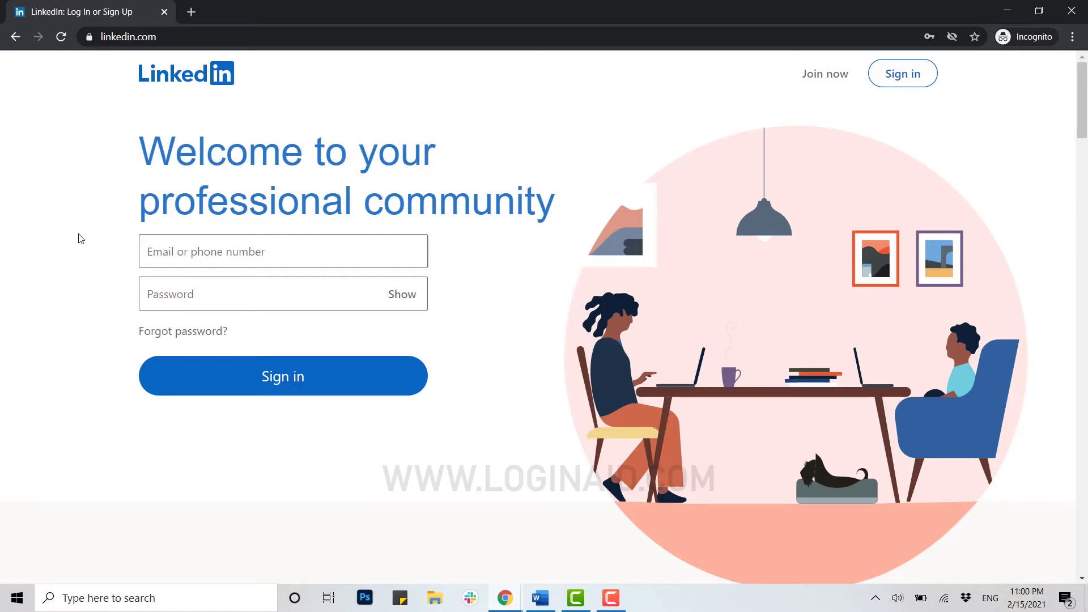
- Enter the account's email on the sign-in page, then follow the Forgot password? link
left_click(163, 251)
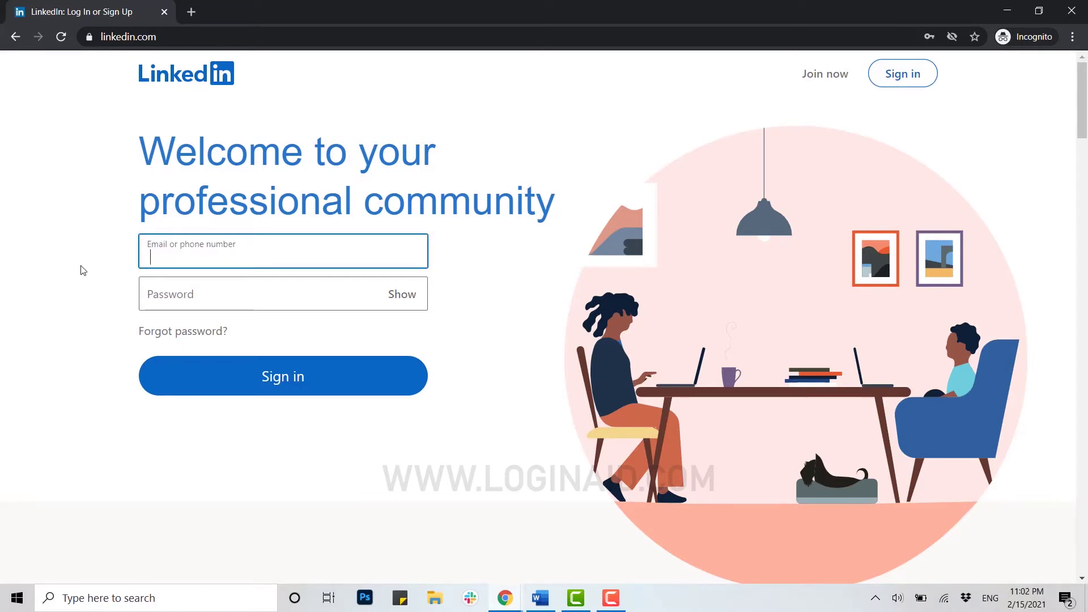
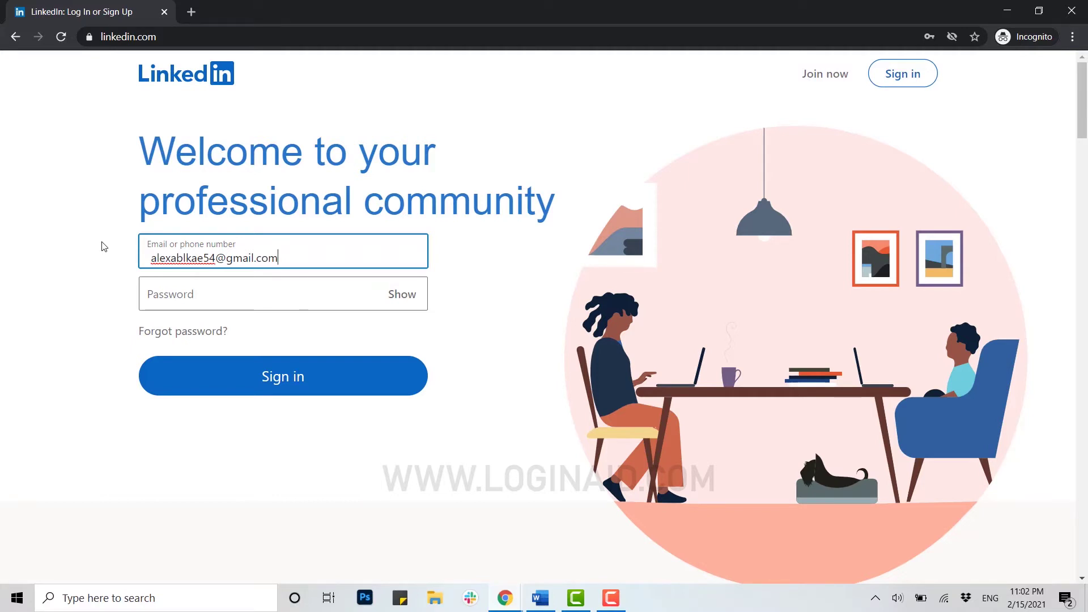
left_click(182, 331)
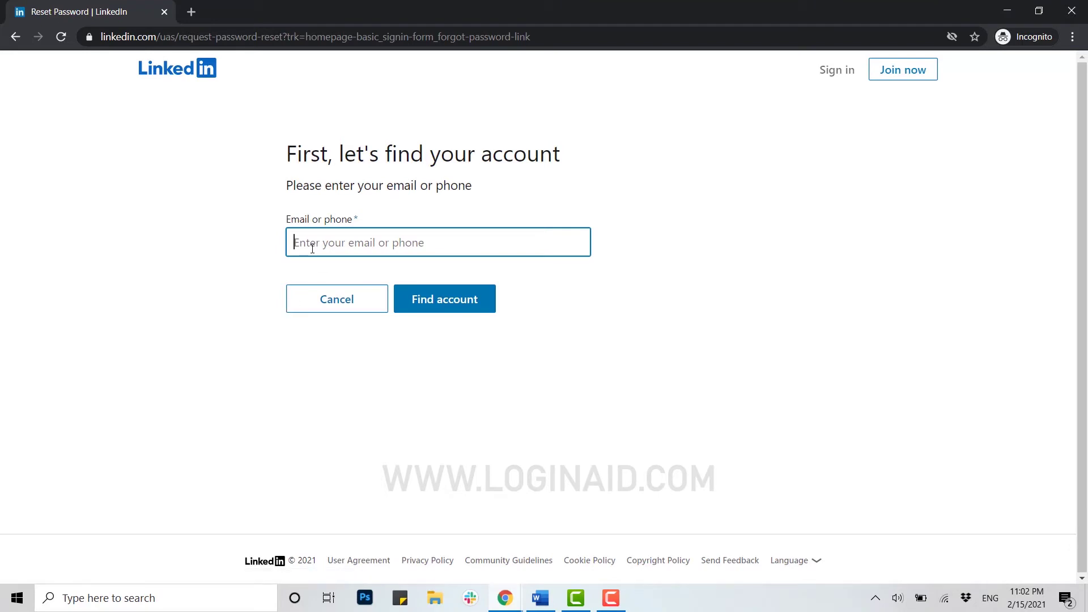
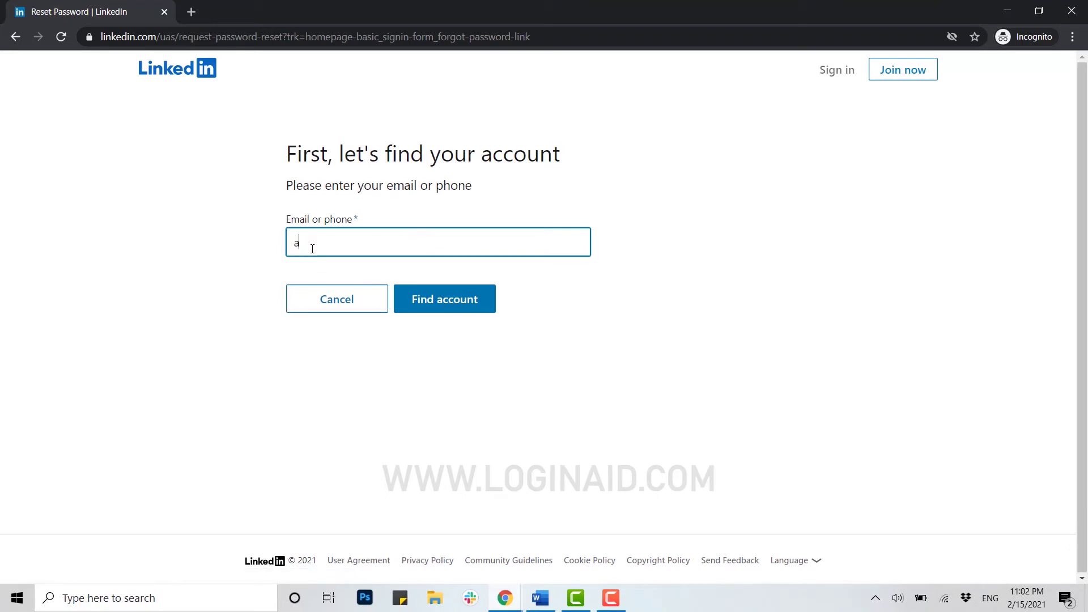
- Enter the account's Gmail address in the Email or phone field and submit Find account
left_click(440, 310)
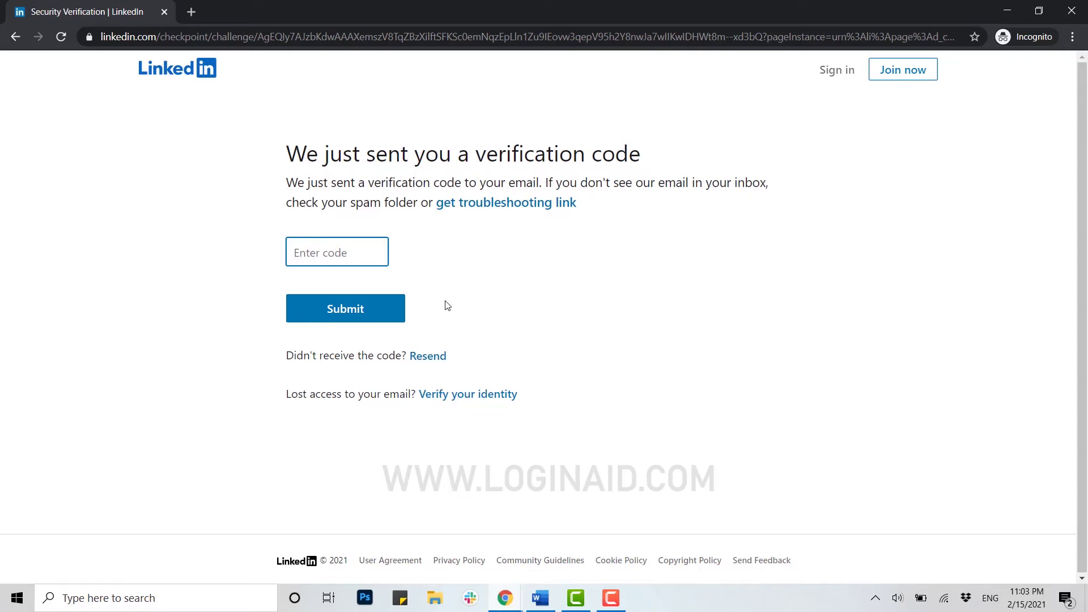
left_click(194, 12)
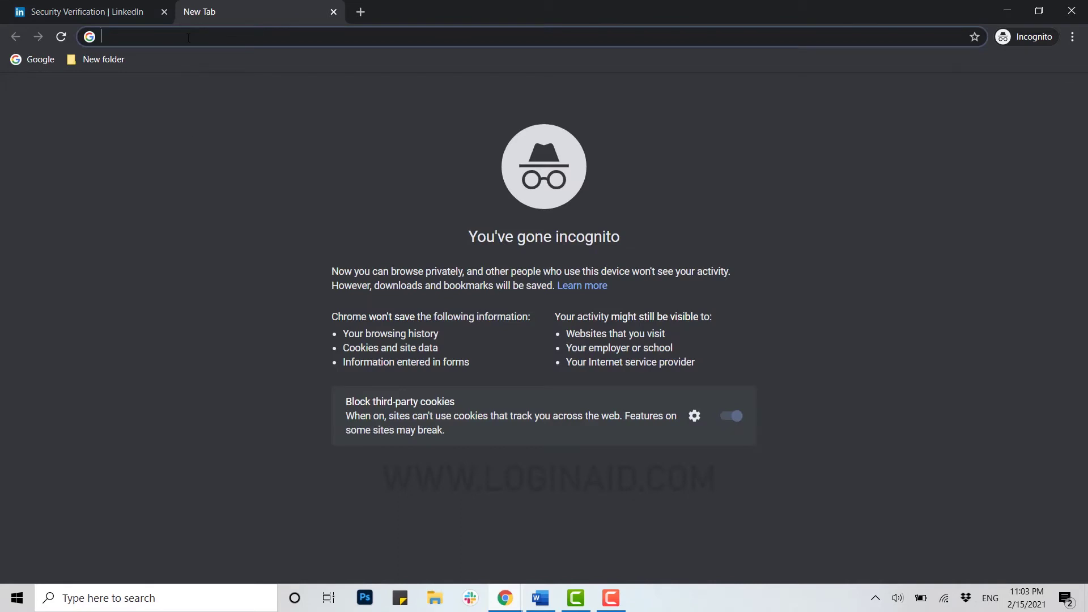
- Reach Gmail via a 'mail' search and sign in with the account email and password
type("mail")
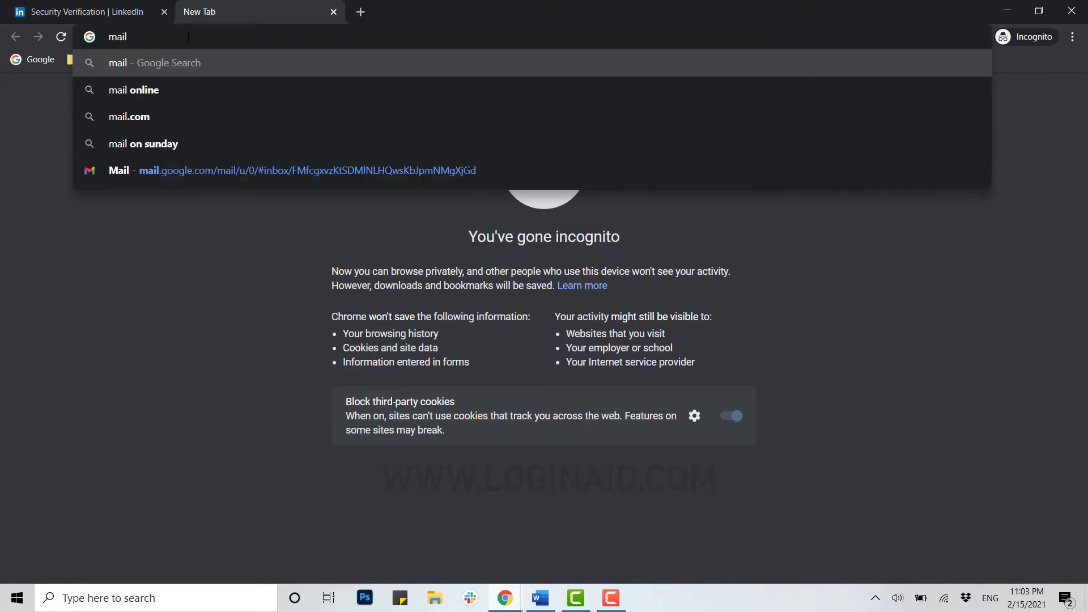
key("Return")
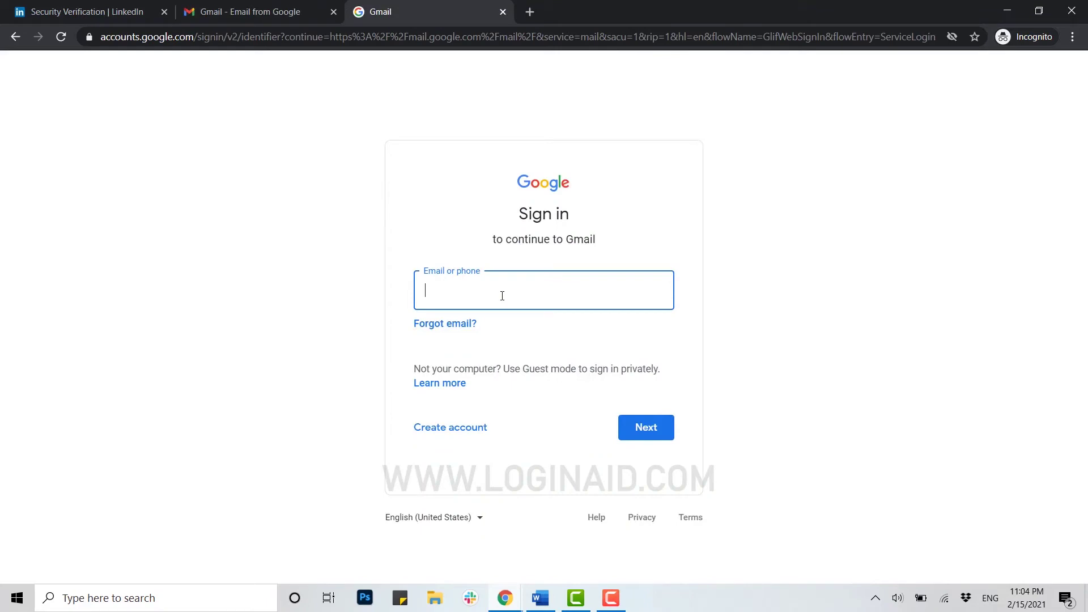
key("Return")
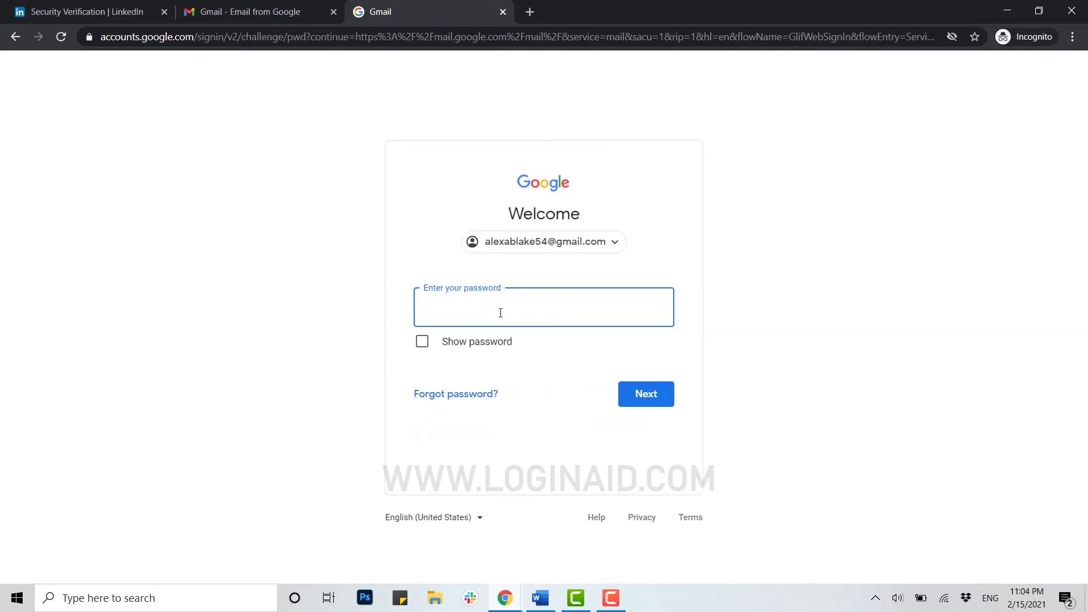
type("•••••••")
key("Return")
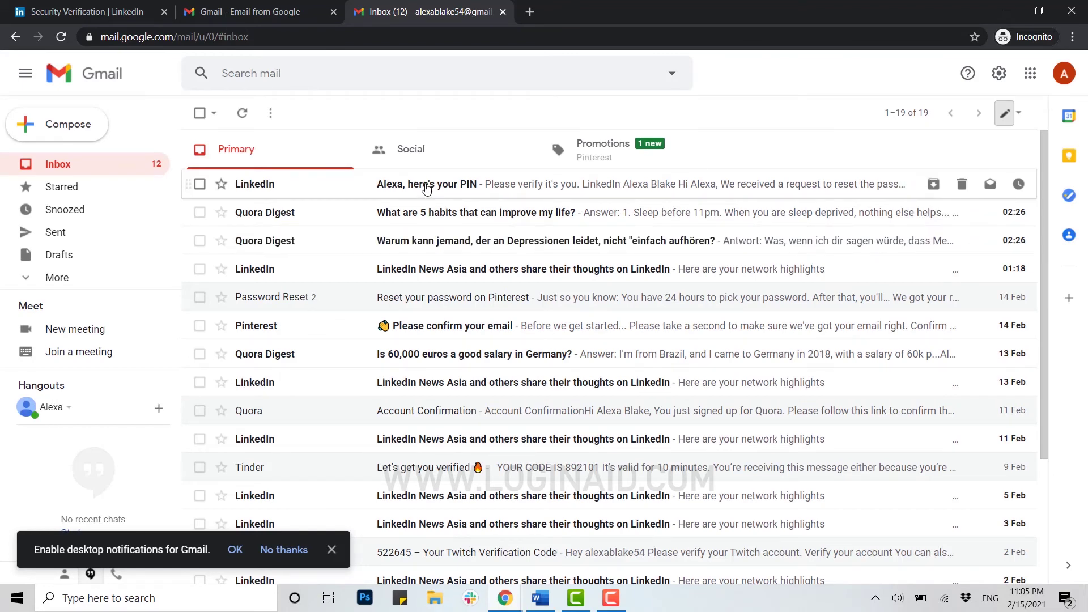
- Open LinkedIn's PIN email, copy the verification code, and return to LinkedIn's tab
left_click(426, 187)
scroll(490, 255, "down", 3)
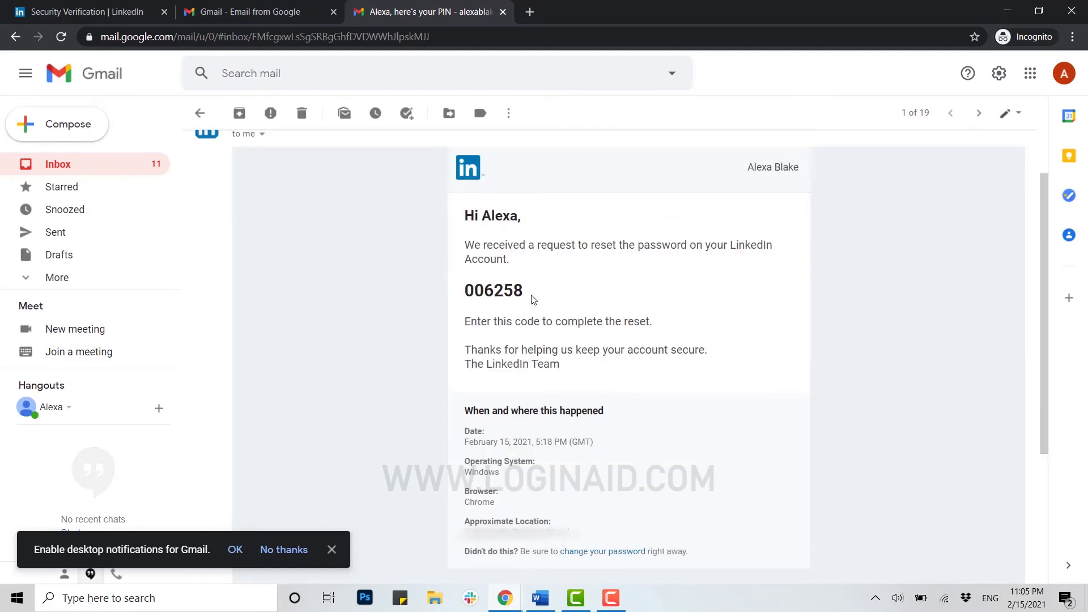
left_click_drag(533, 300, 468, 294)
key("ctrl+c")
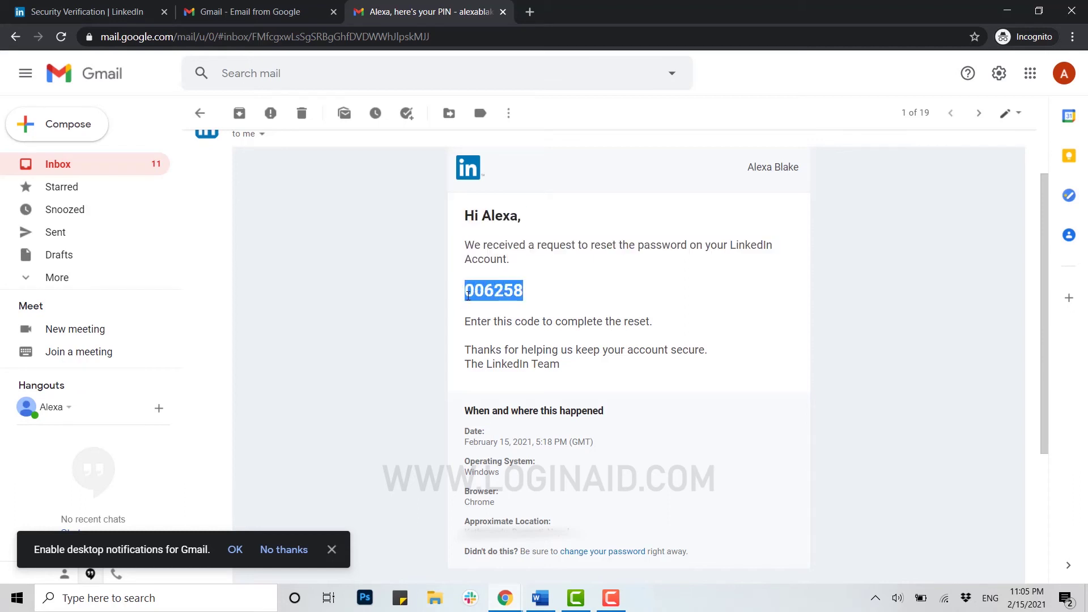
left_click(334, 11)
left_click(85, 11)
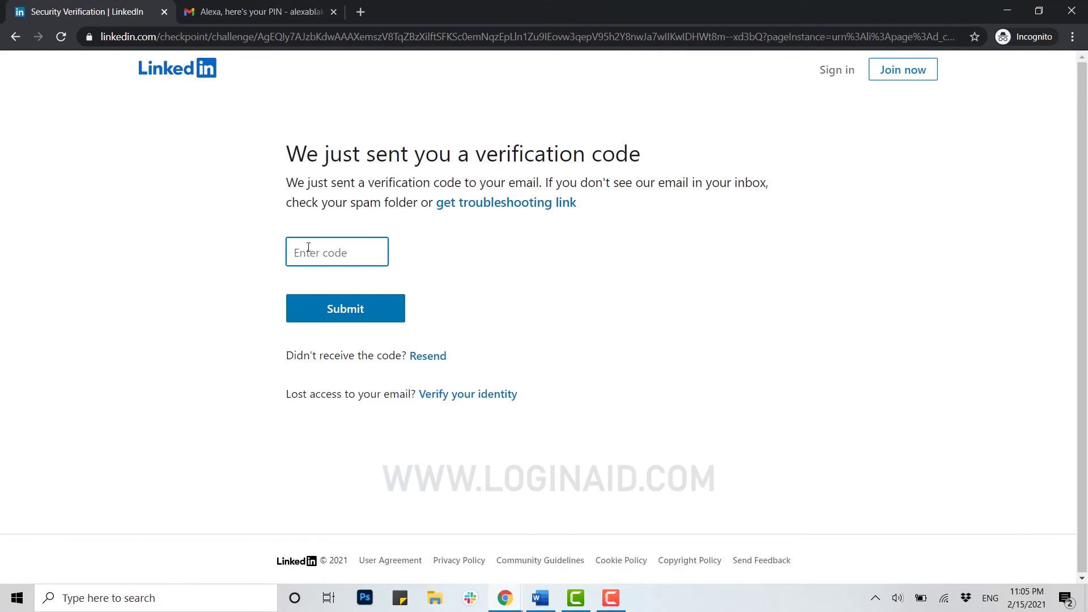
- Paste the copied verification code into the Enter code field and submit it
key("ctrl+v")
left_click(344, 316)
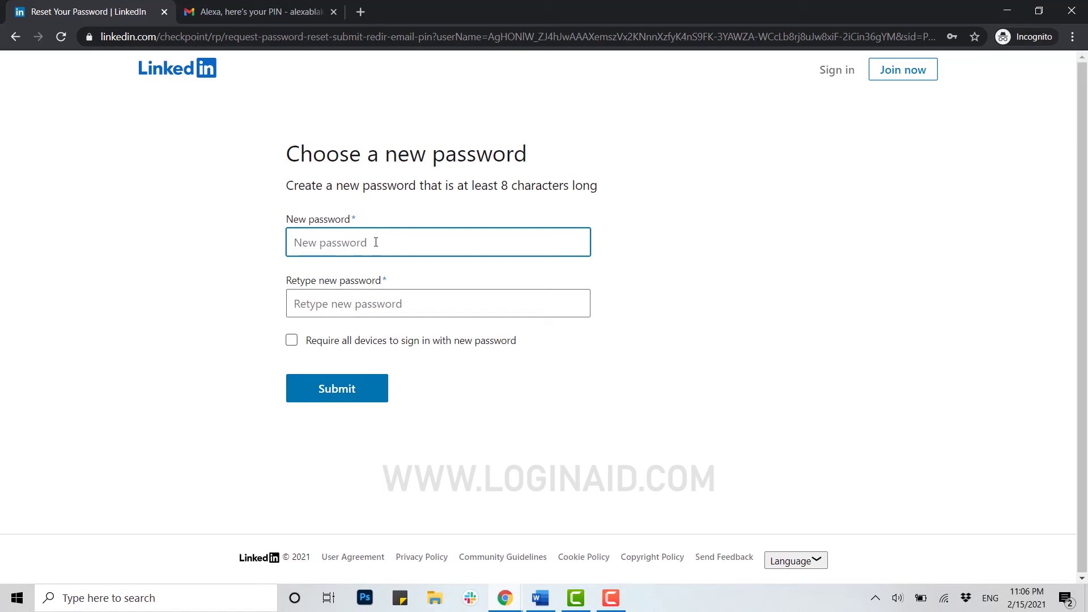
- Enter the new password in New password and Retype new password, then submit
type("••••••")
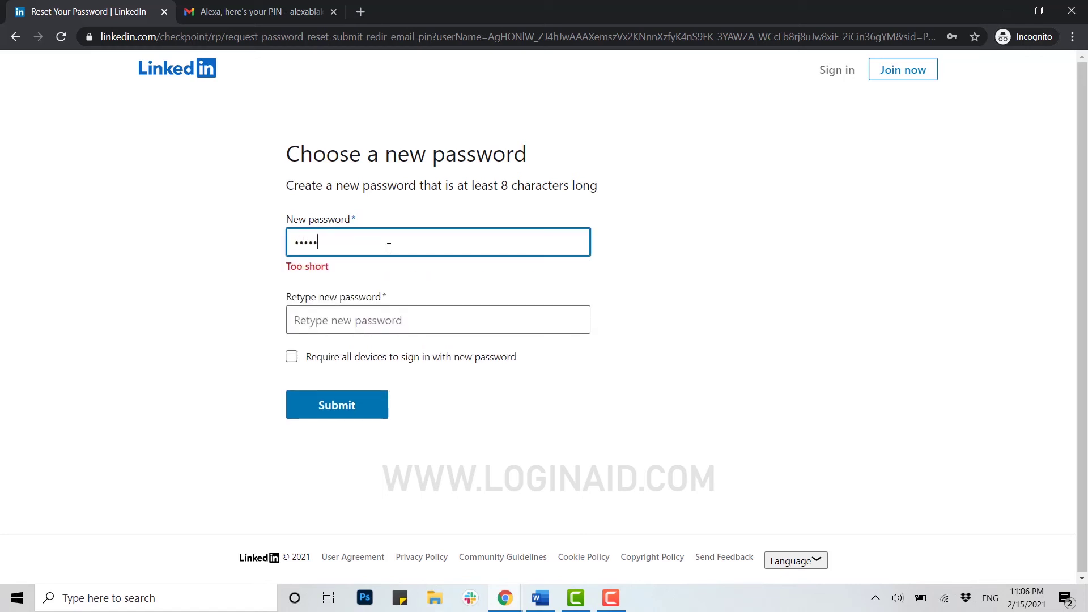
type("•••")
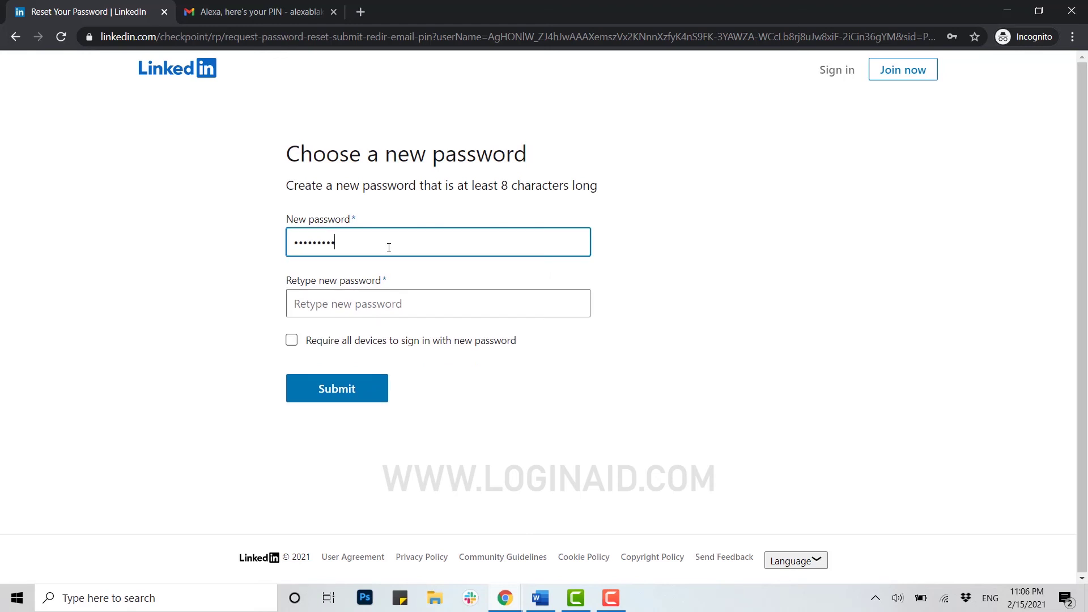
left_click(400, 302)
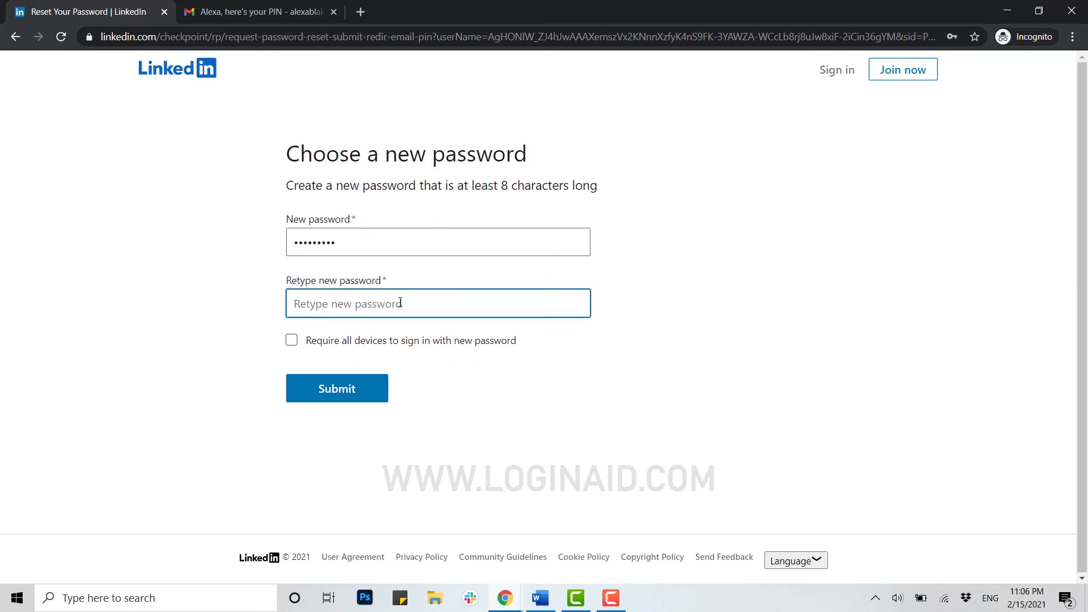
type("•••••••••")
left_click(351, 394)
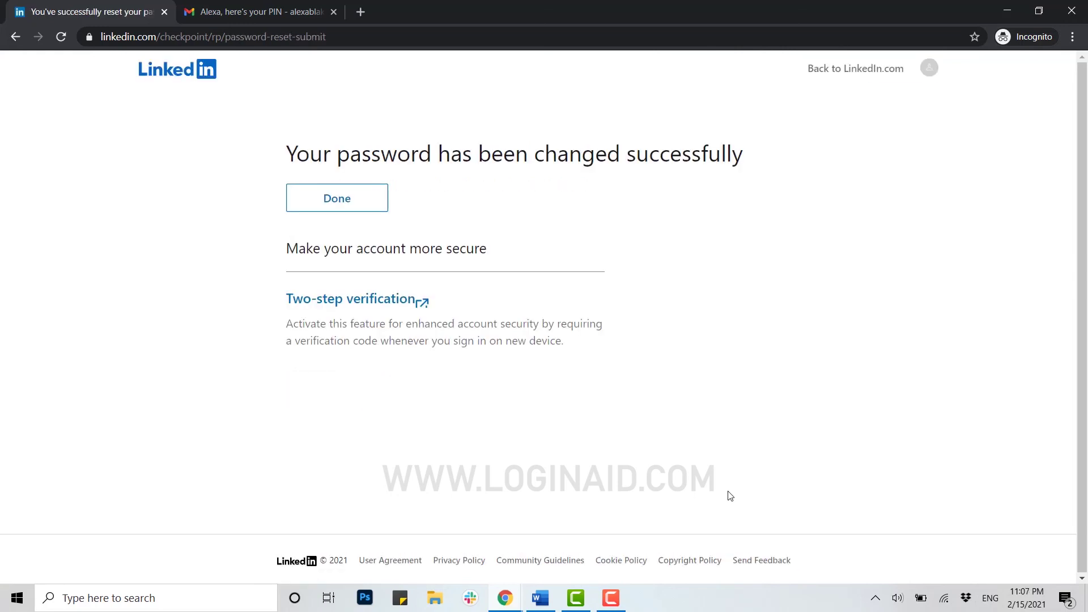
- Choose Done on the password-changed confirmation to continue to the LinkedIn feed
left_click(366, 200)
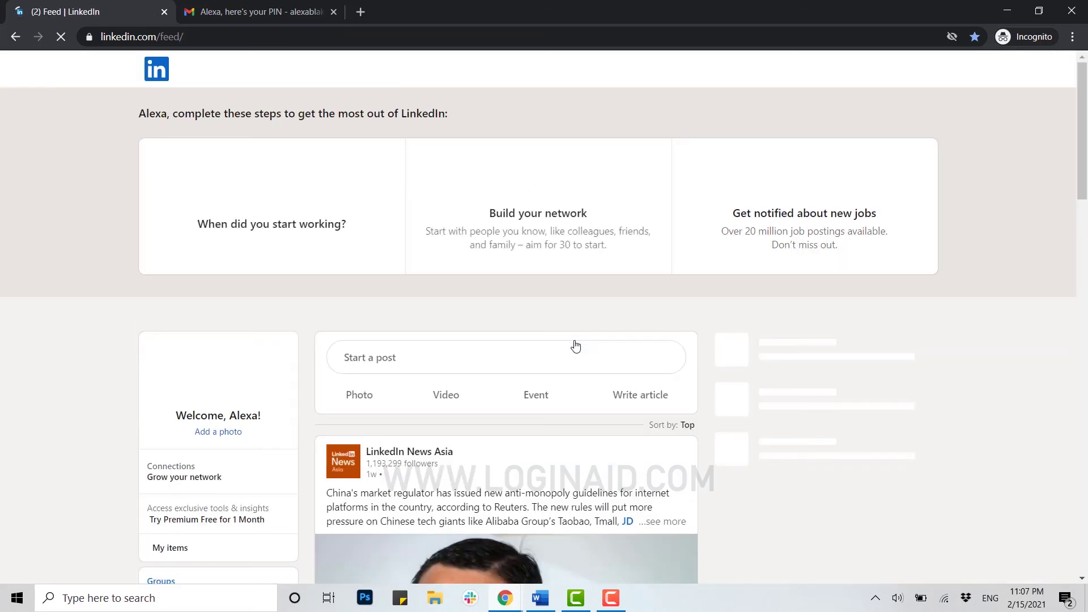
left_click(876, 229)
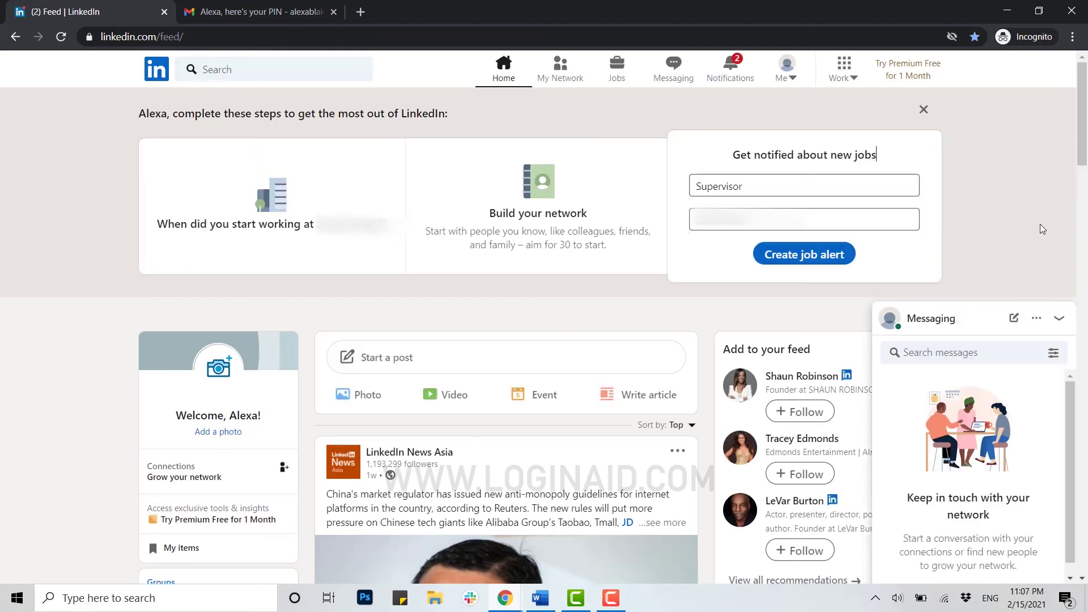